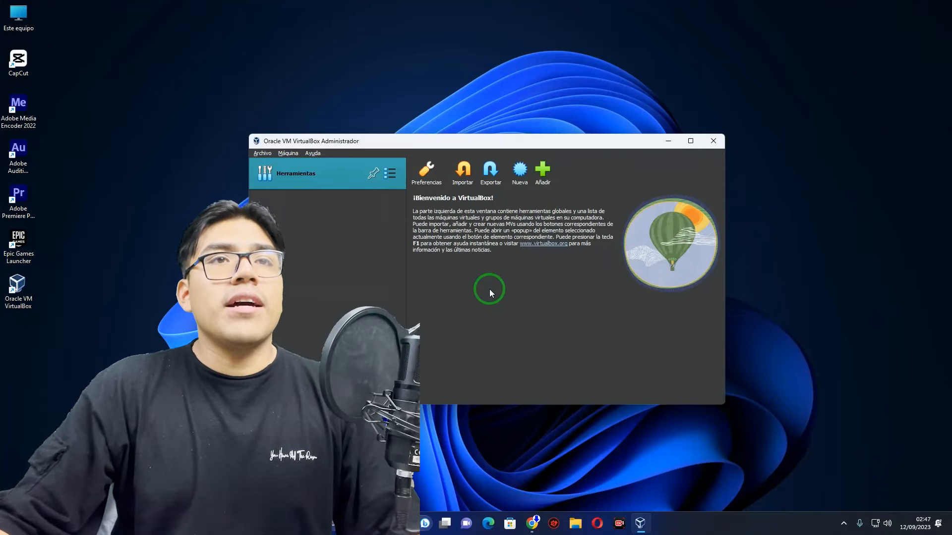
Step: Start creating a new virtual machine and name it WINDOWS 10
click(491, 296)
click(468, 297)
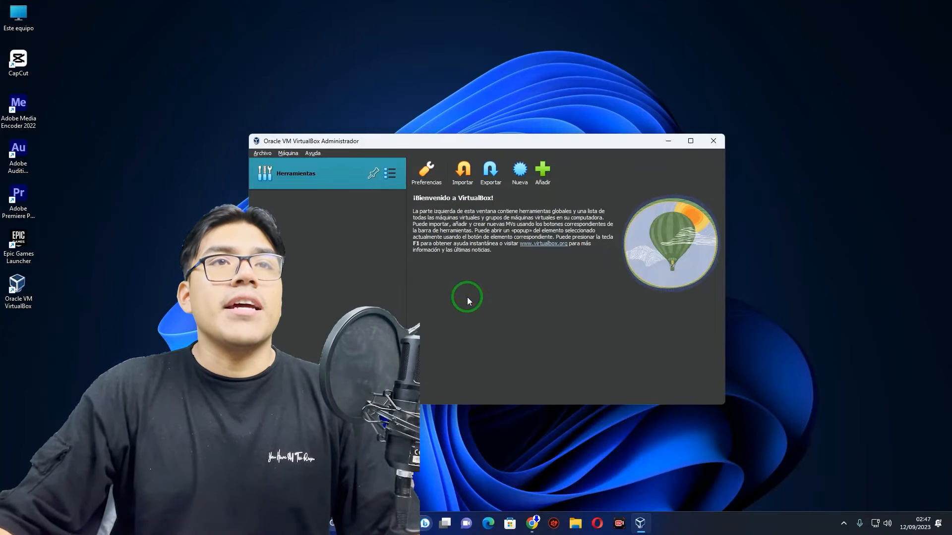
click(520, 171)
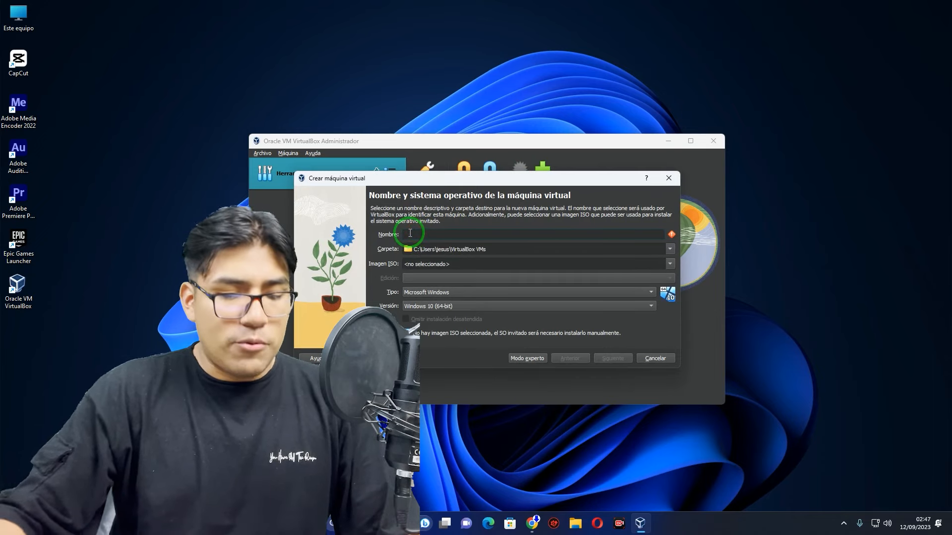
text(w)
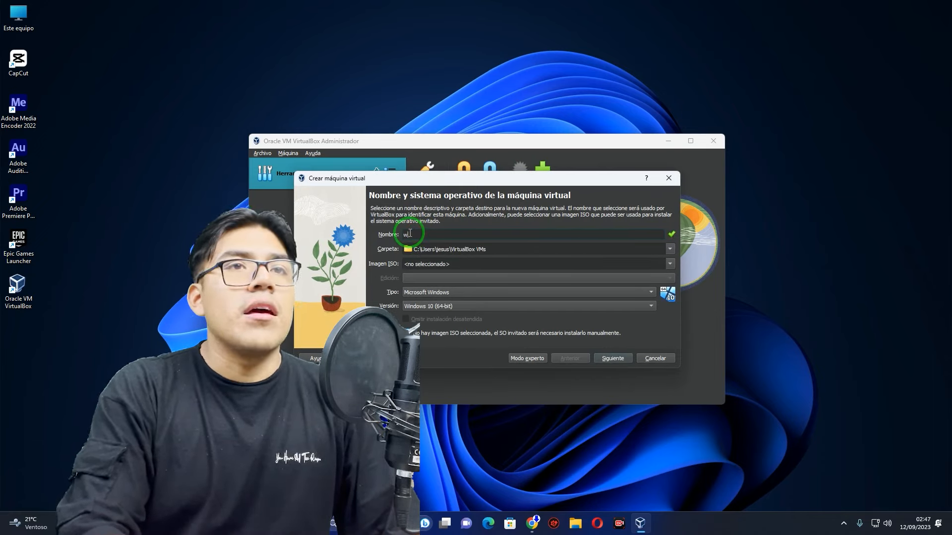
text(ininDOWS 10)
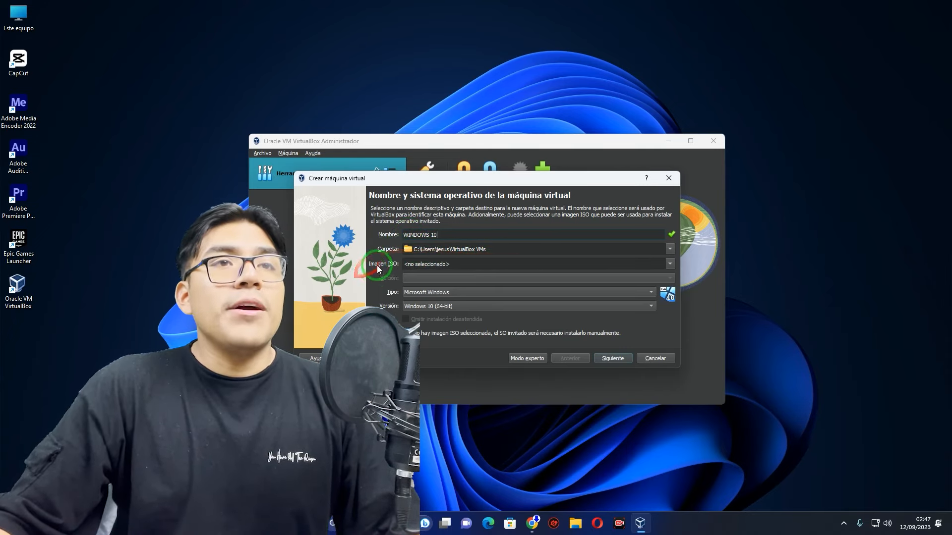
click(431, 265)
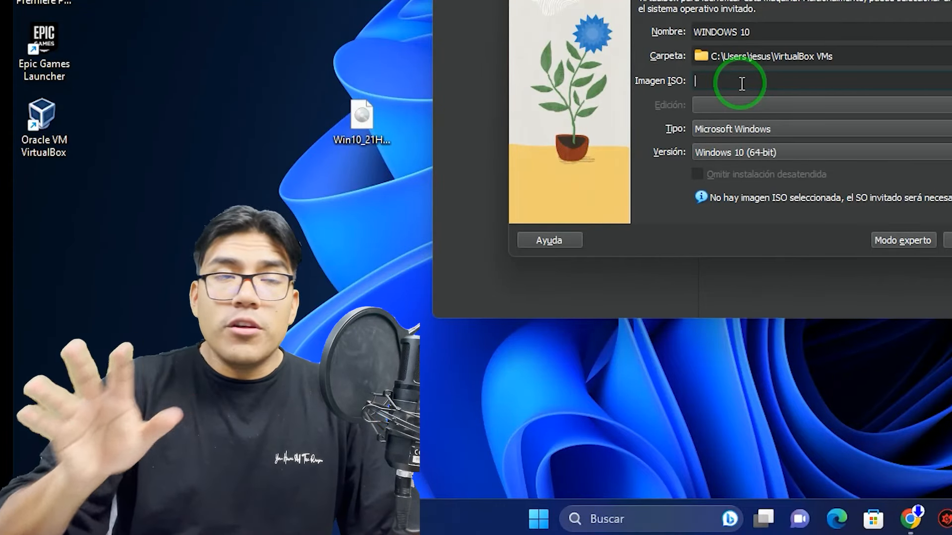
drag(284, 49, 393, 183)
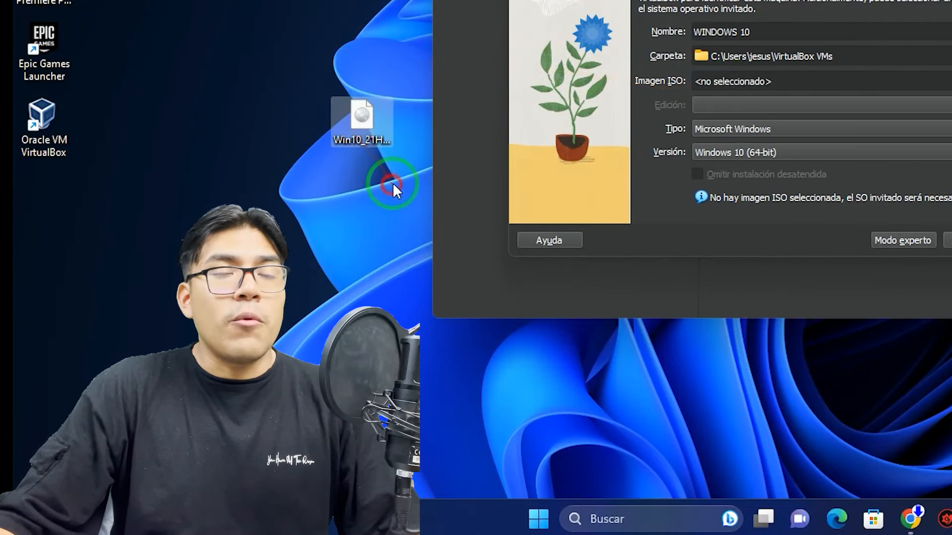
click(393, 182)
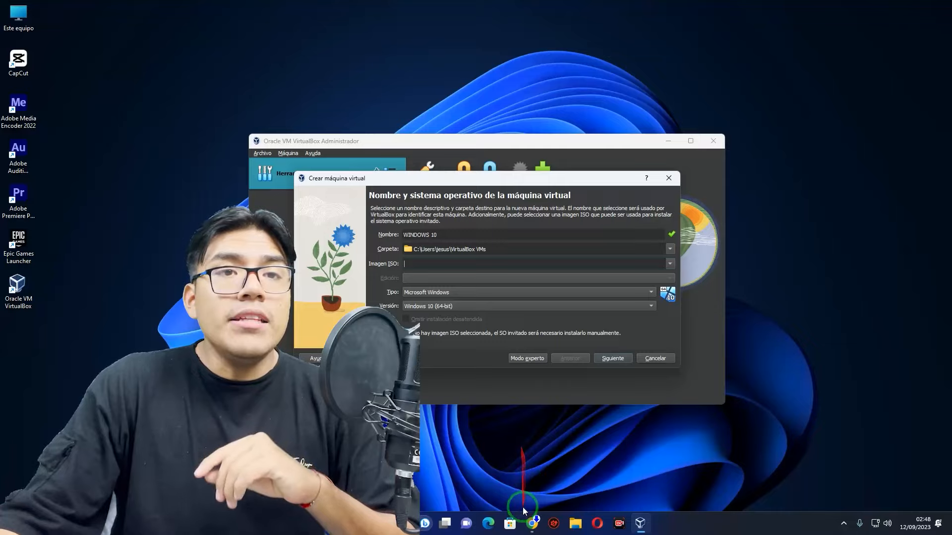
click(910, 519)
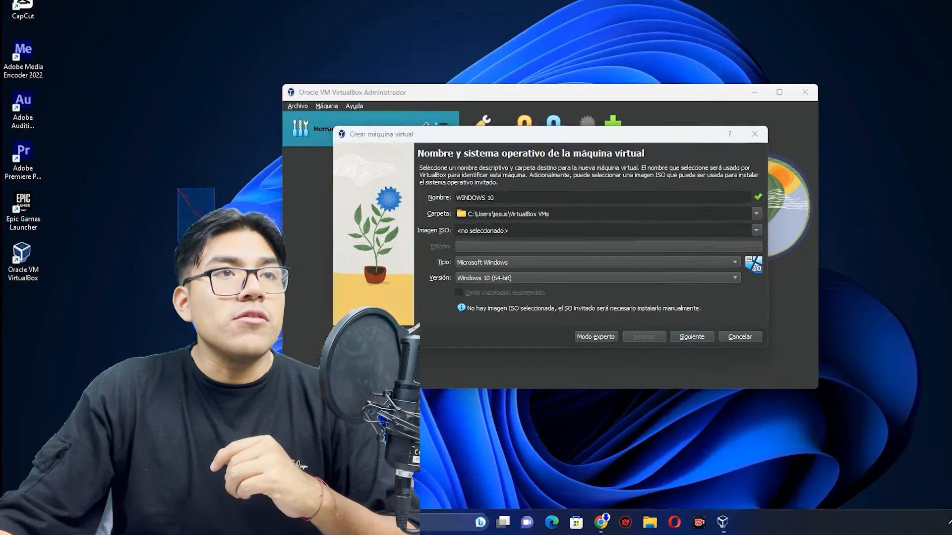
drag(186, 215, 274, 332)
click(211, 295)
drag(362, 138, 345, 124)
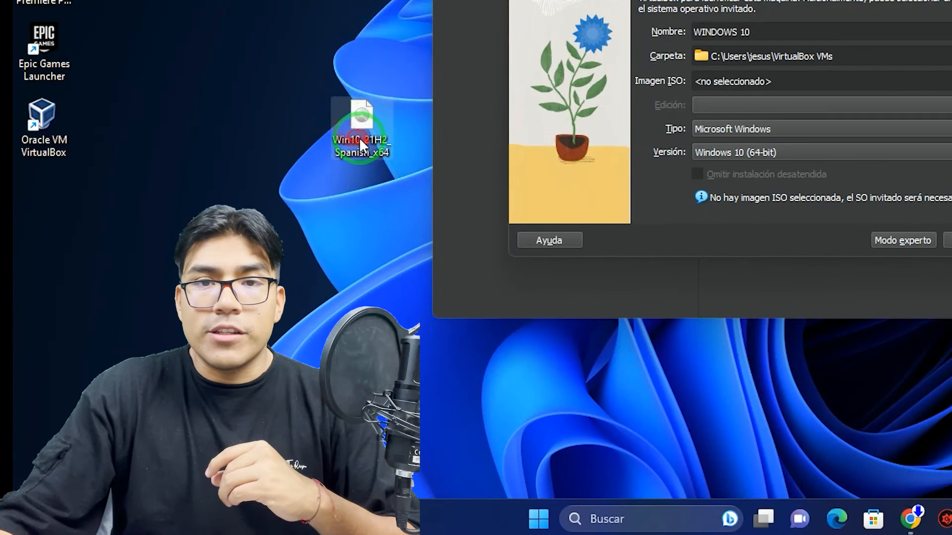
mouse_move(359, 140)
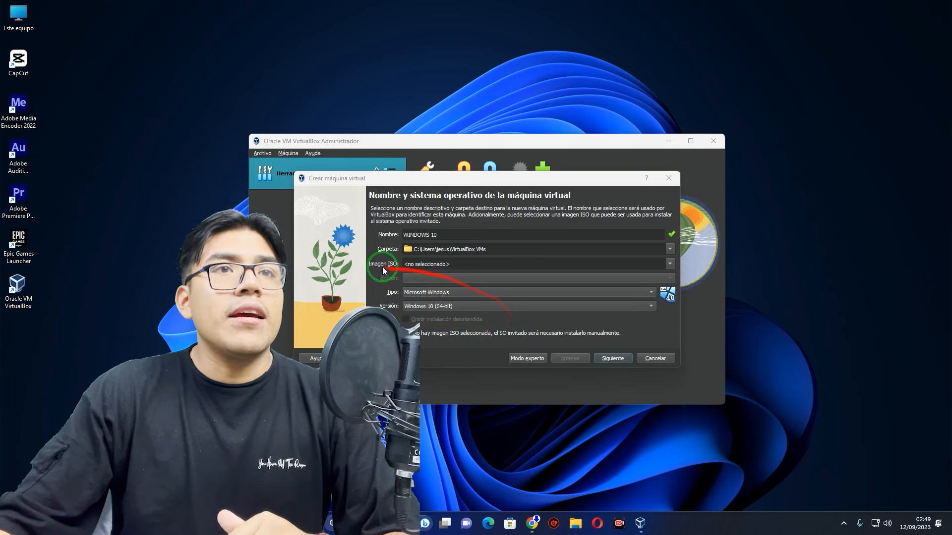
Step: Choose Win10_21H2_Spanish_x64.iso from the desktop as the new machine's ISO image
click(413, 264)
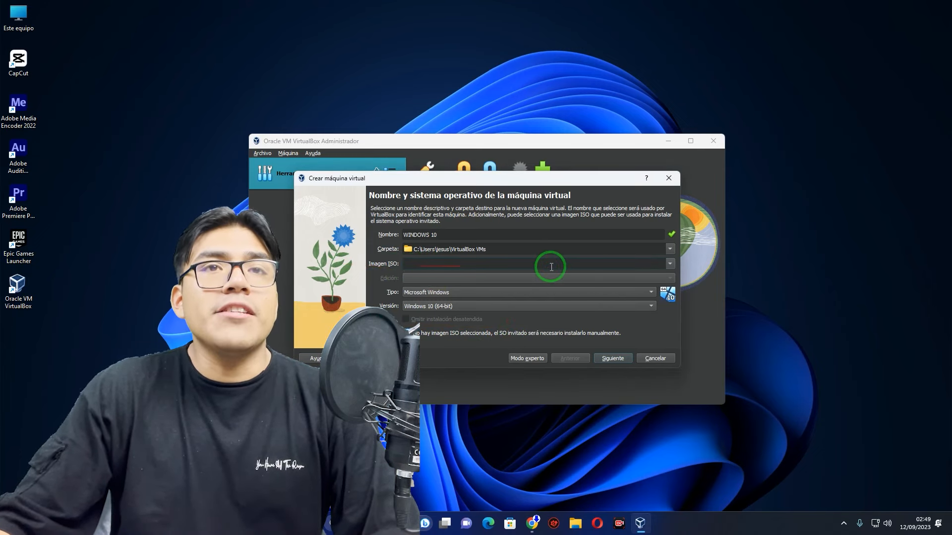
click(672, 265)
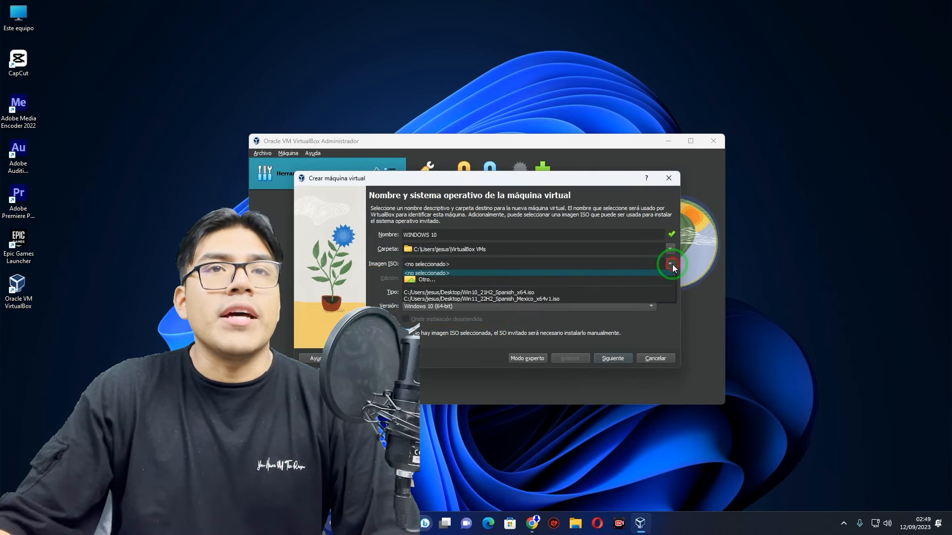
click(430, 281)
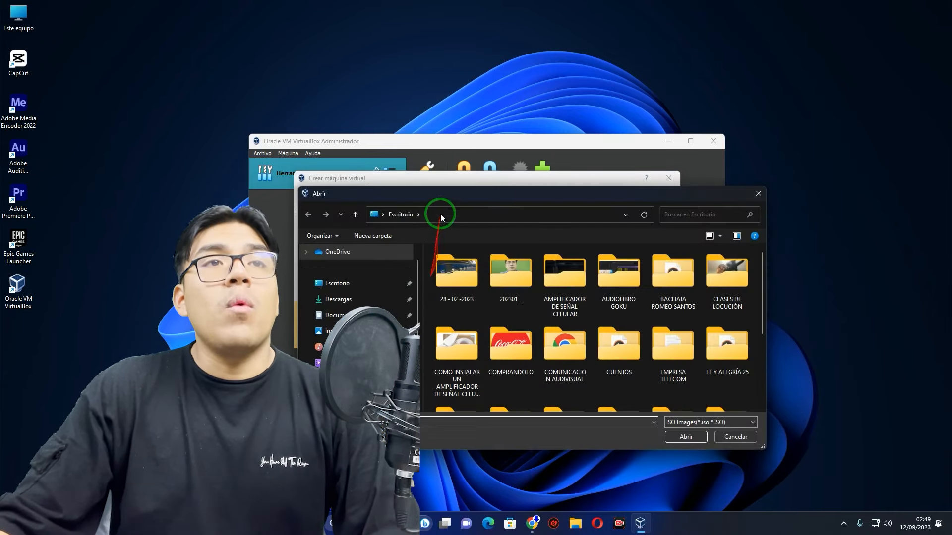
drag(471, 200, 437, 196)
scroll(542, 329, down, 3)
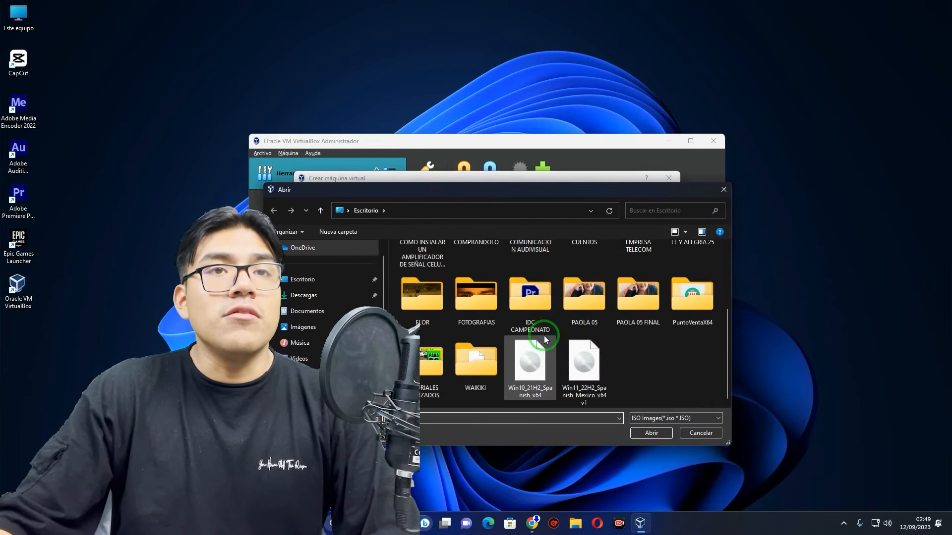
click(528, 363)
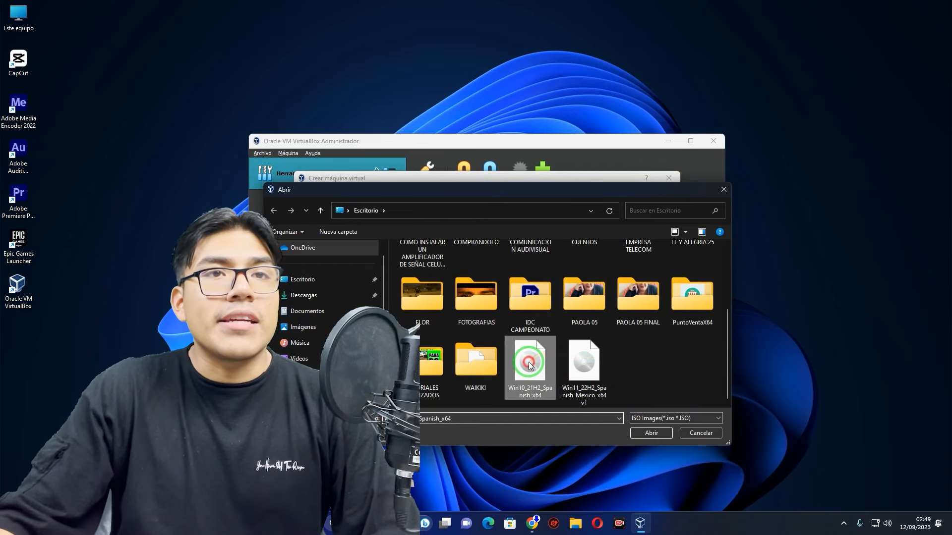
click(651, 432)
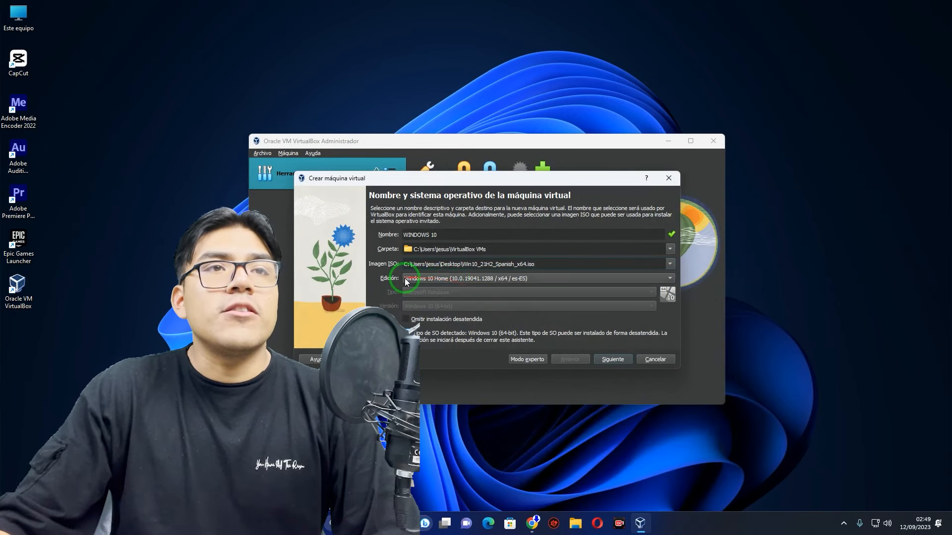
Step: Select the Windows 10 Home (10.0.19041.1288 / x64 / es-ES) edition and continue to the unattended installation settings
click(467, 286)
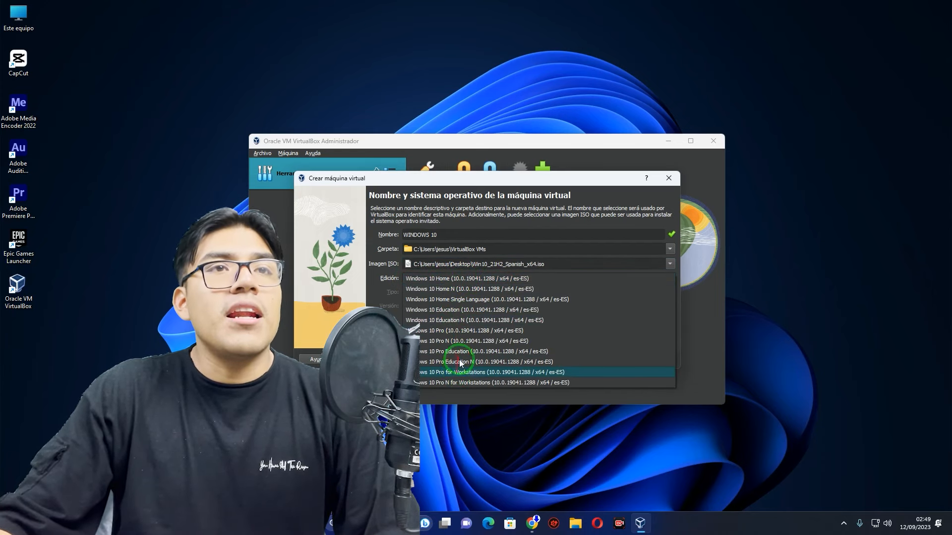
click(503, 280)
click(613, 360)
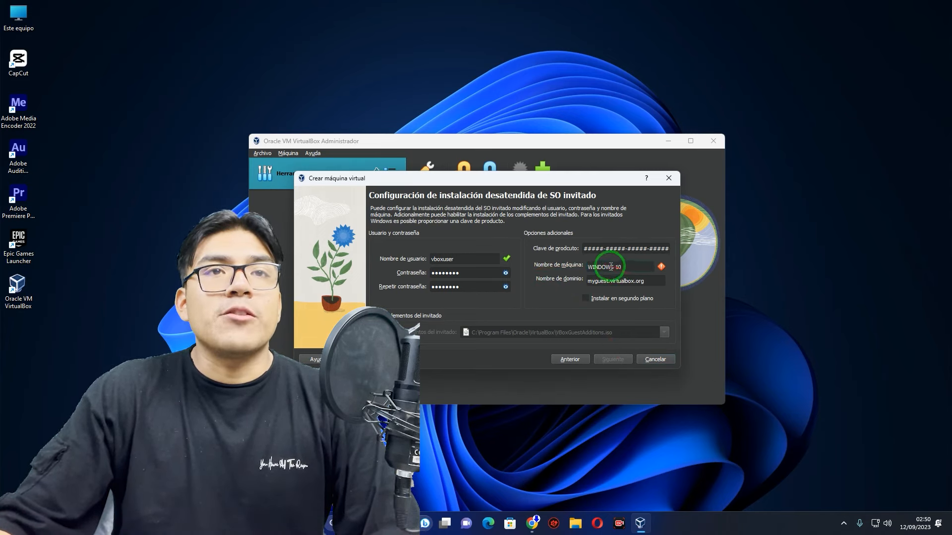
Step: Change the guest's machine name to WINDOWS10 without a space and continue to the hardware settings
click(614, 266)
key(BackSpace)
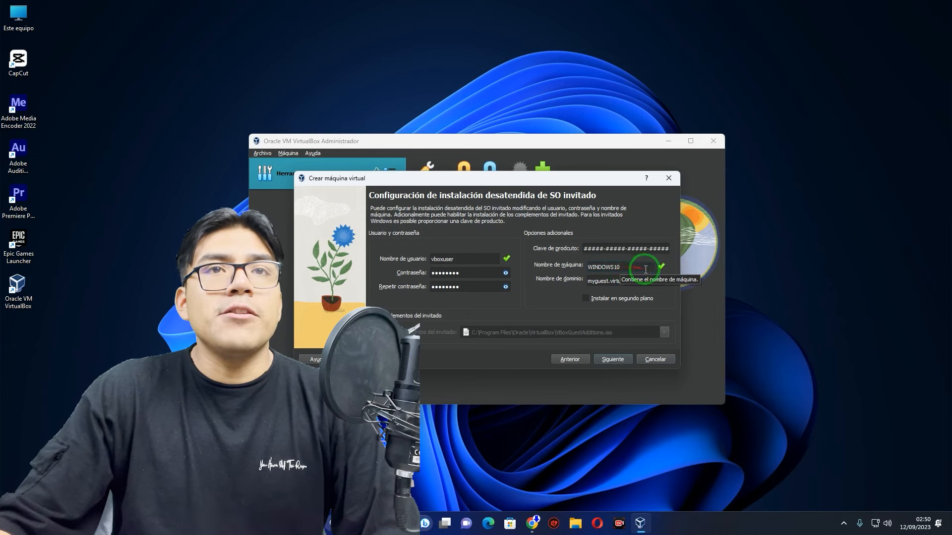
click(614, 359)
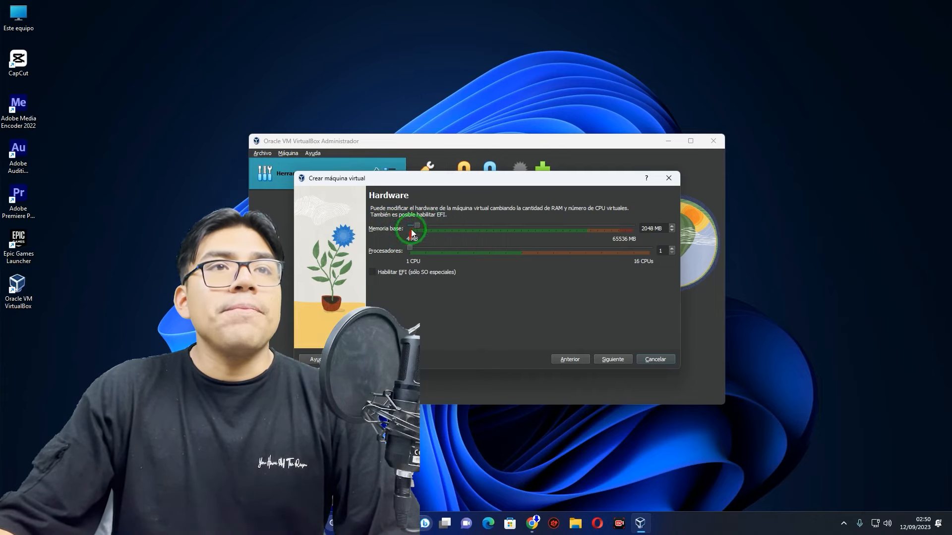
Step: Set the base memory to 26334 MB and the processors to 5, and continue to the virtual hard disk settings
drag(413, 229, 499, 236)
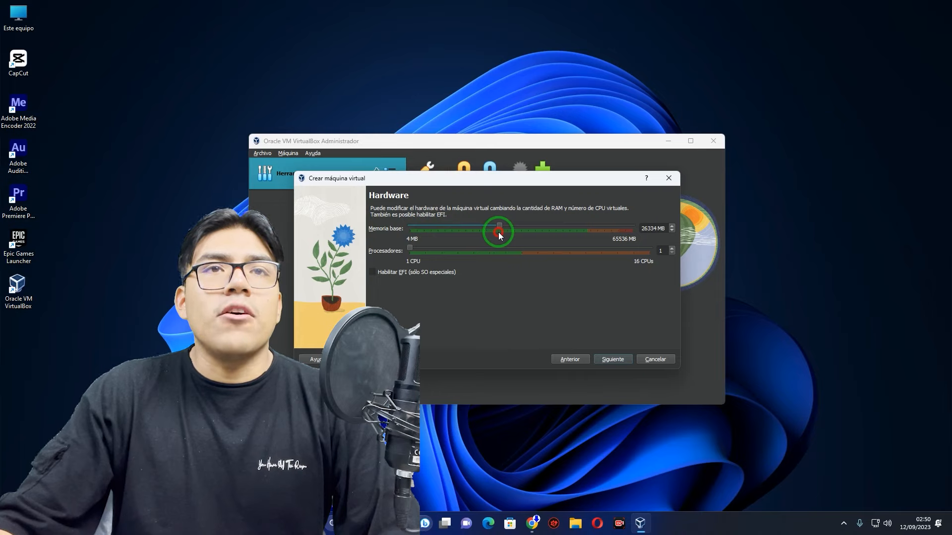
click(653, 232)
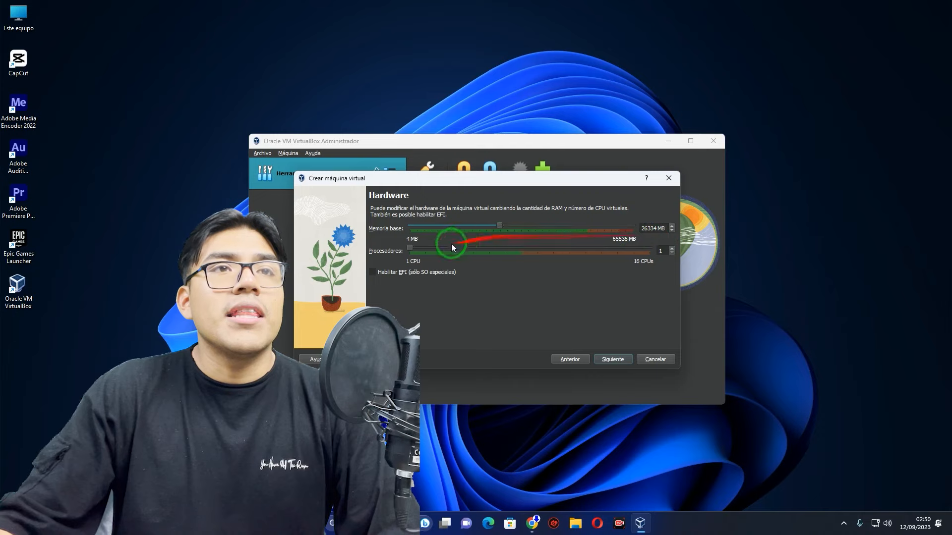
drag(410, 252, 433, 252)
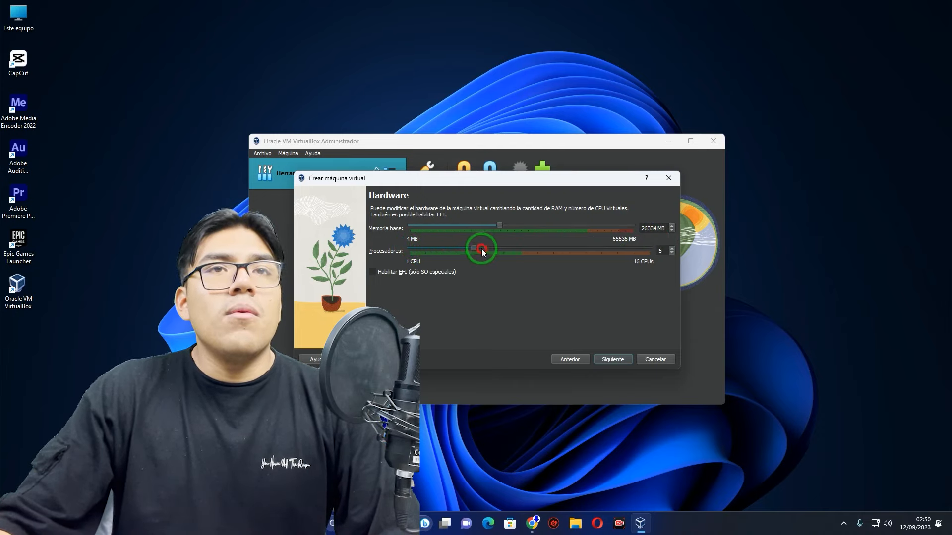
drag(480, 249, 480, 248)
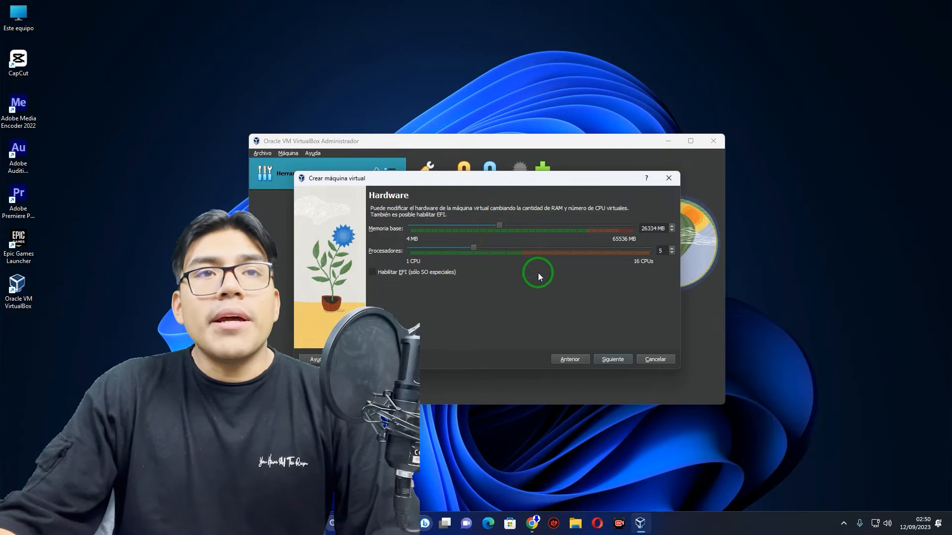
click(617, 355)
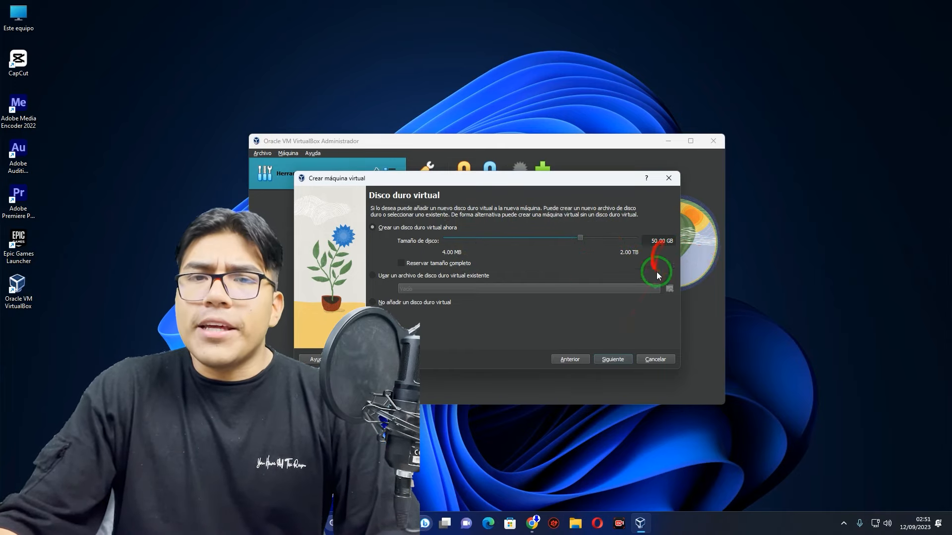
Step: Accept creating a new 50.00 GB virtual hard disk and finish creating the virtual machine
click(618, 358)
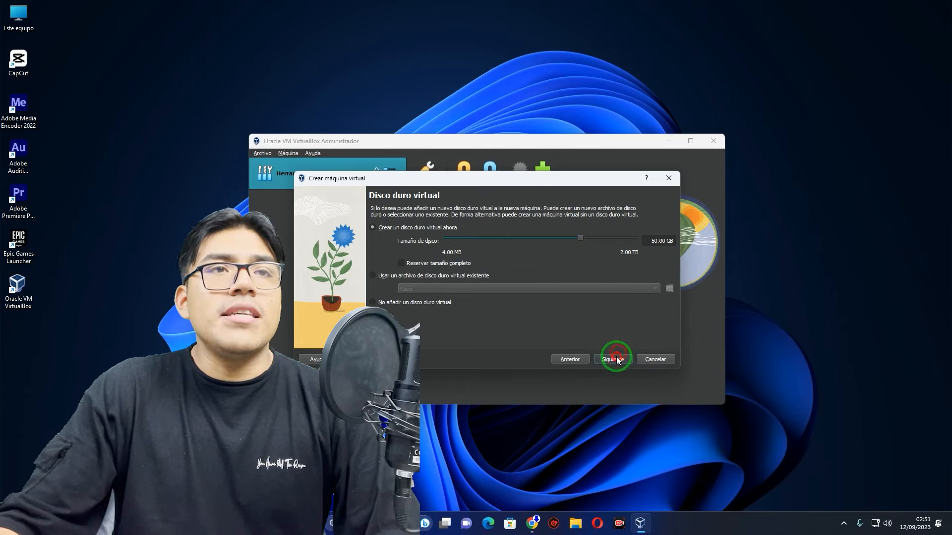
click(615, 359)
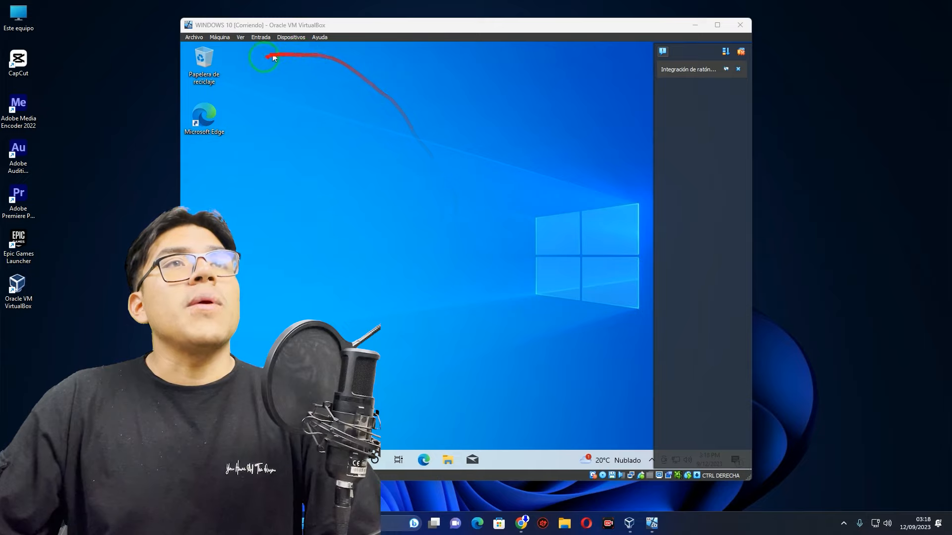
Step: Switch the running Windows 10 virtual machine to full-screen mode and confirm the change
click(241, 38)
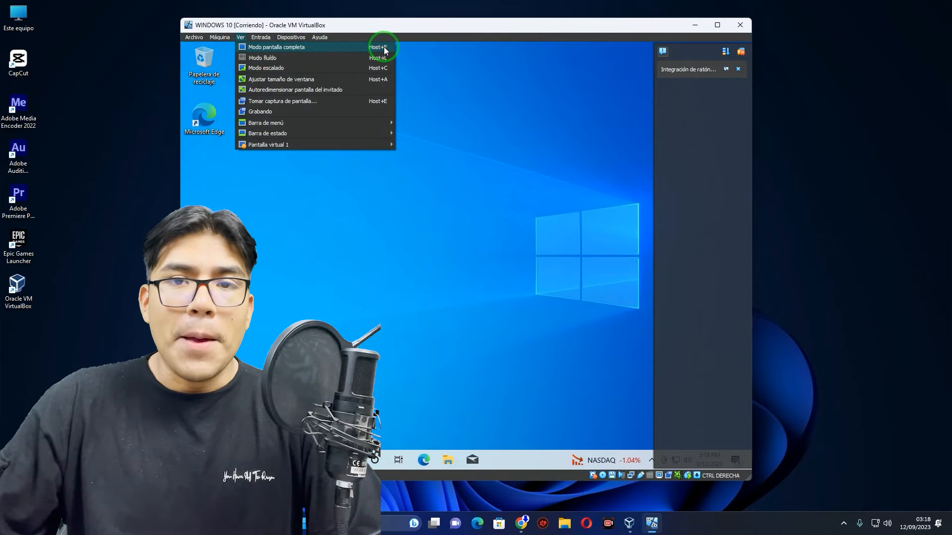
click(445, 23)
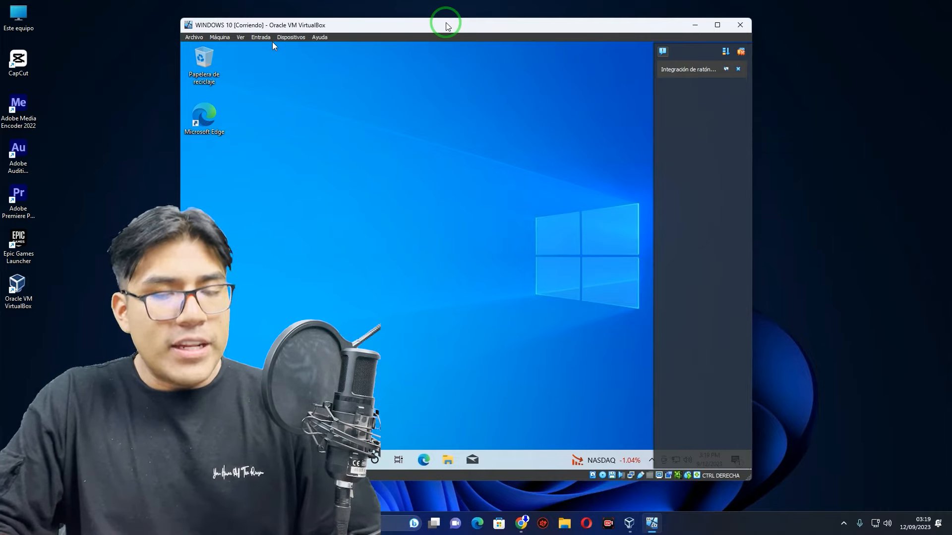
key(ctrl+f)
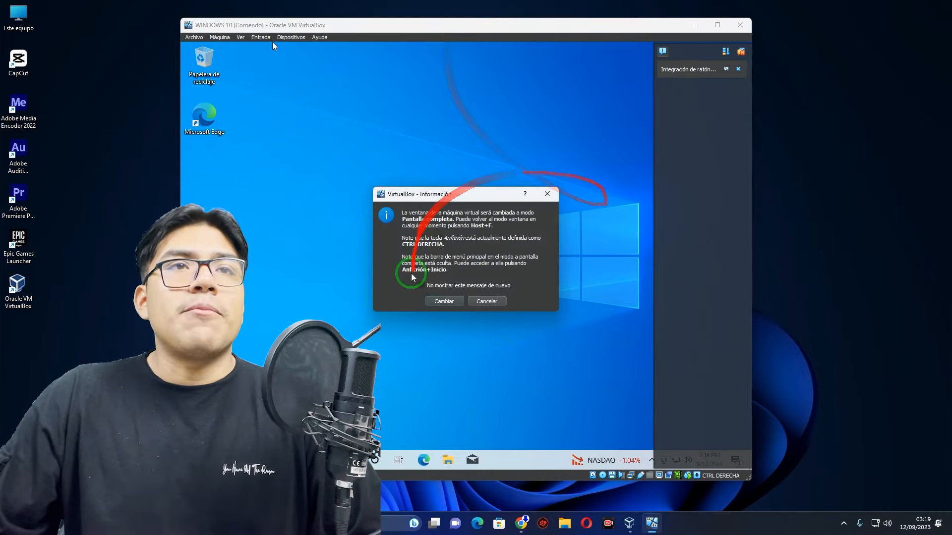
click(443, 302)
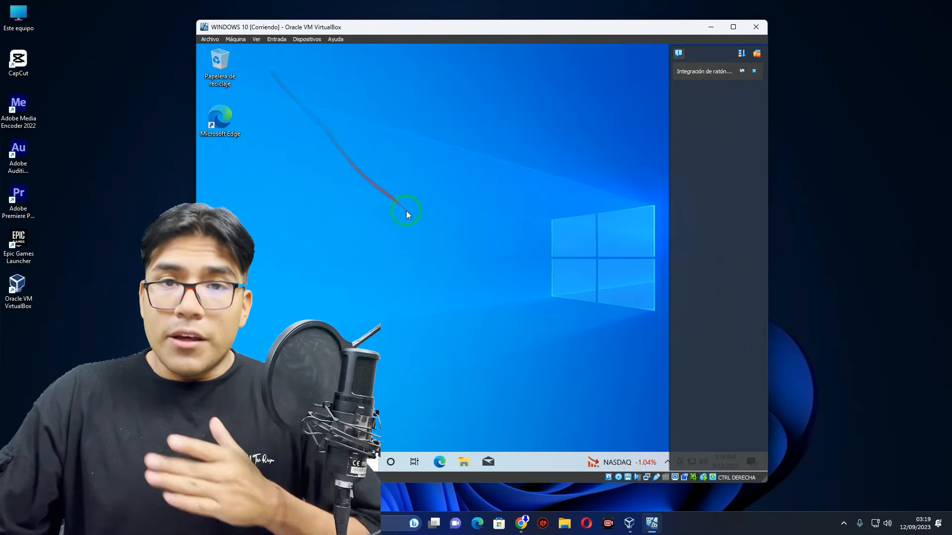
click(256, 39)
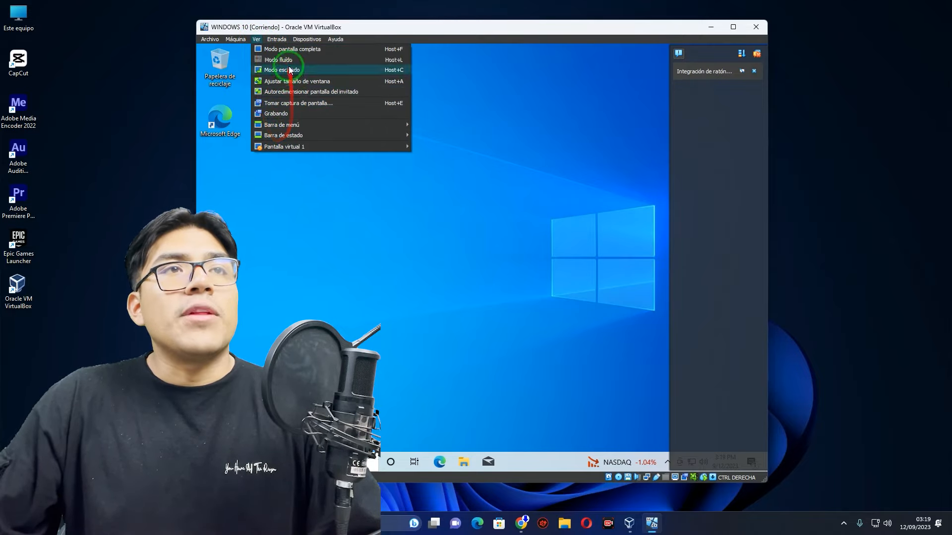
click(444, 250)
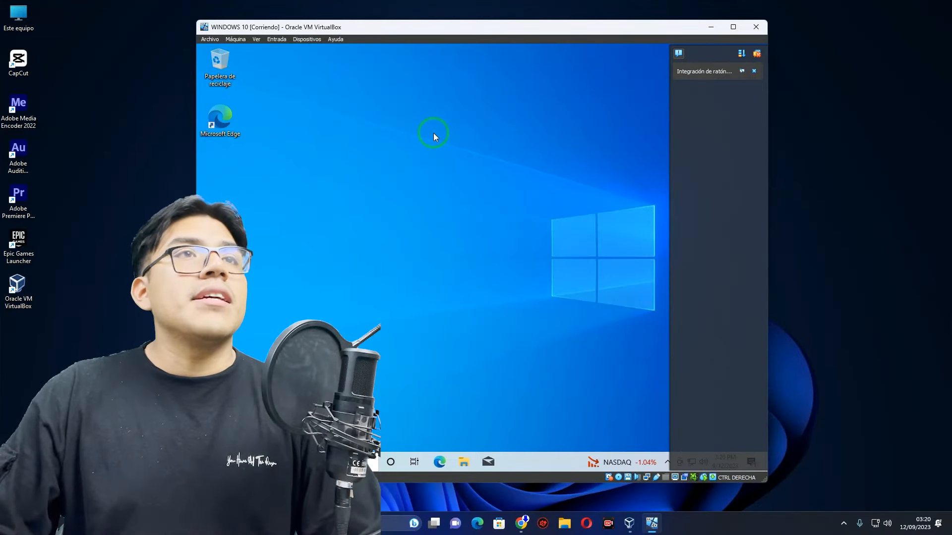
Step: Shut down the running Windows 10 virtual machine with an ACPI shutdown
click(236, 39)
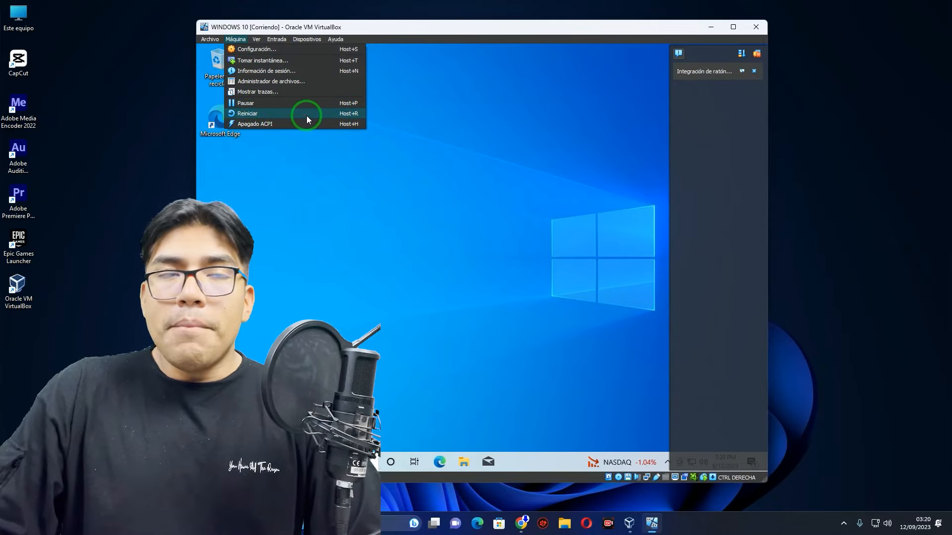
click(255, 126)
drag(254, 127, 277, 124)
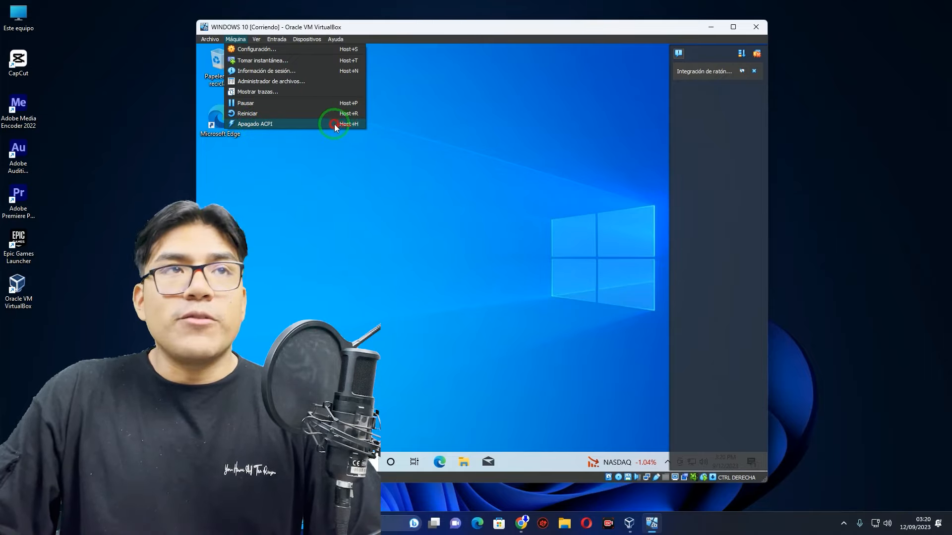
drag(355, 126, 354, 125)
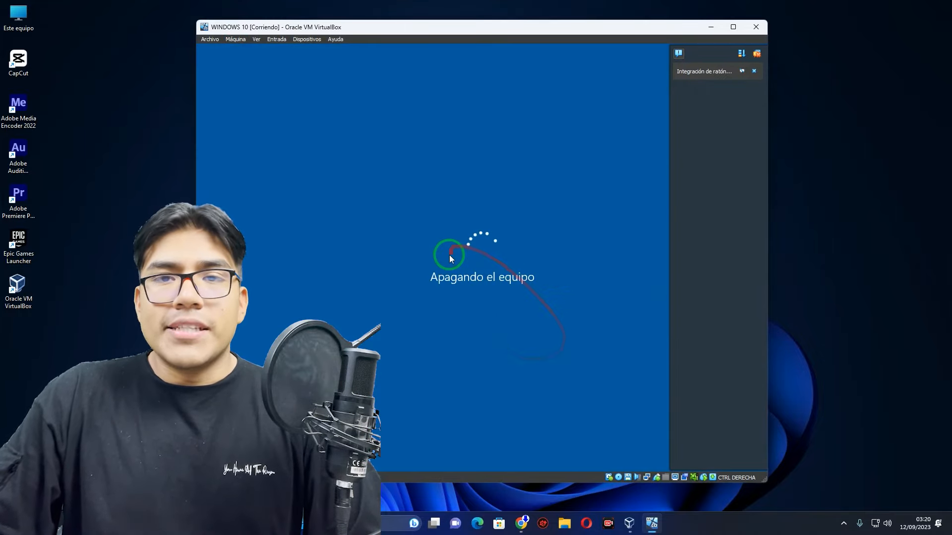